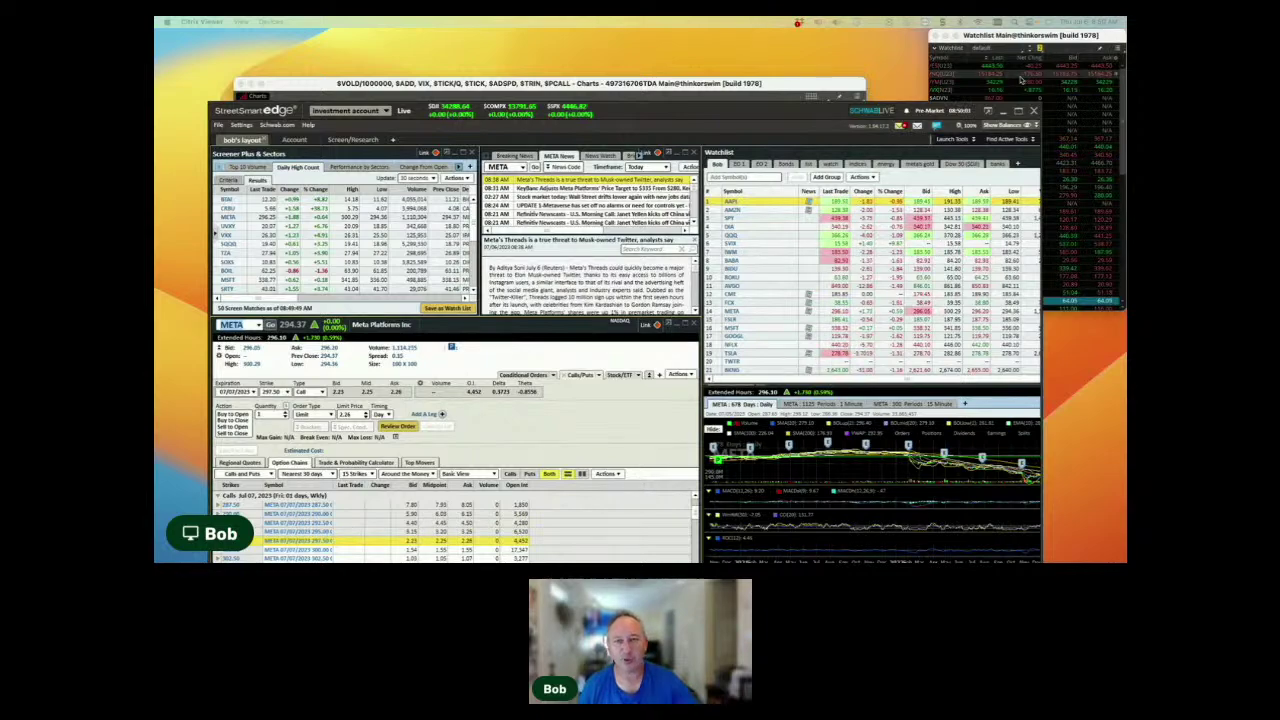
Select the /NKZ3 futures row, then bring up the overview of all open windows.
{"action": "left_click", "coordinate": [1036, 90]}
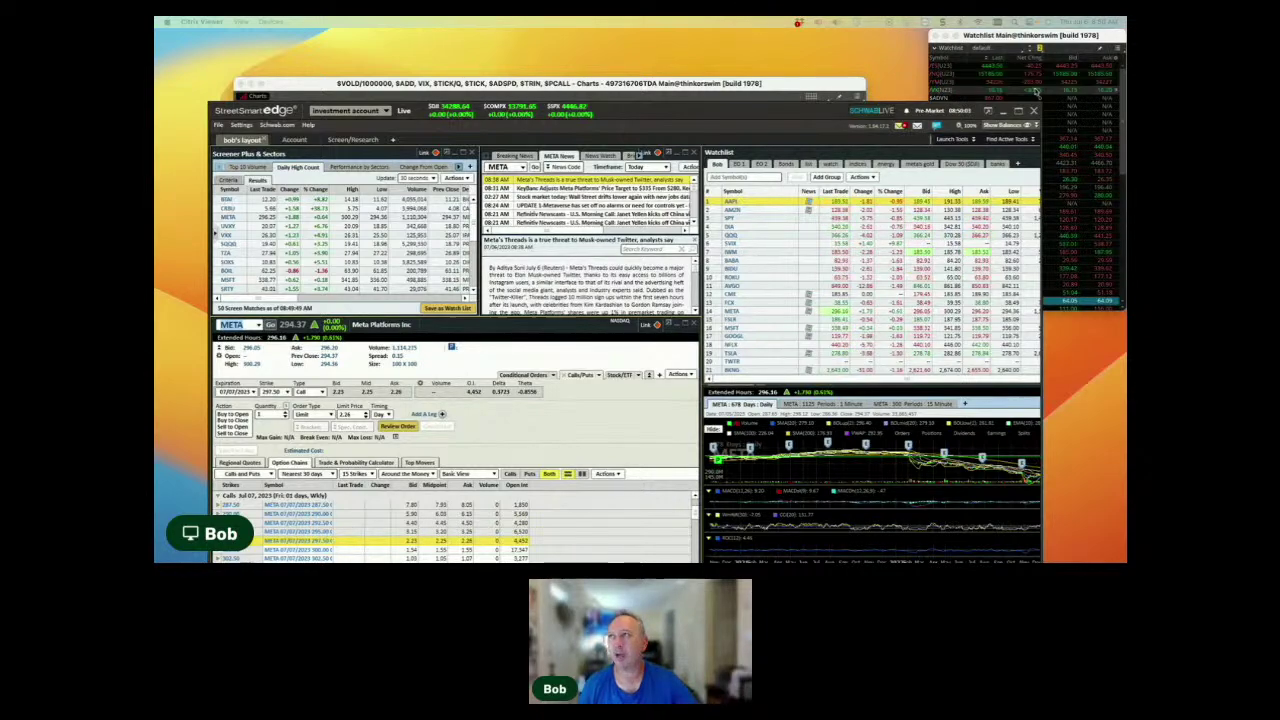
{"action": "key", "text": "ctrl+Up"}
{"action": "key", "text": "ctrl+Up"}
{"action": "key", "text": "ctrl+Up"}
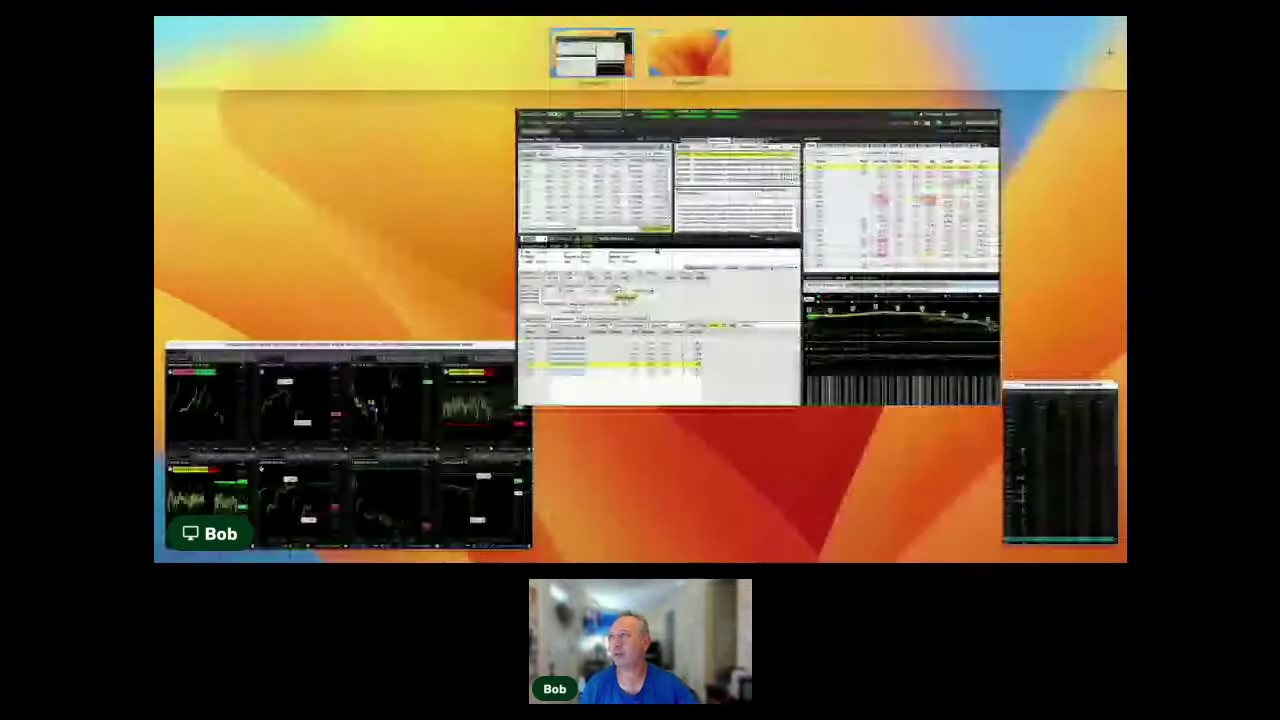
{"action": "key", "text": "ctrl+Up"}
{"action": "key", "text": "ctrl+Up"}
{"action": "key", "text": "ctrl+Up"}
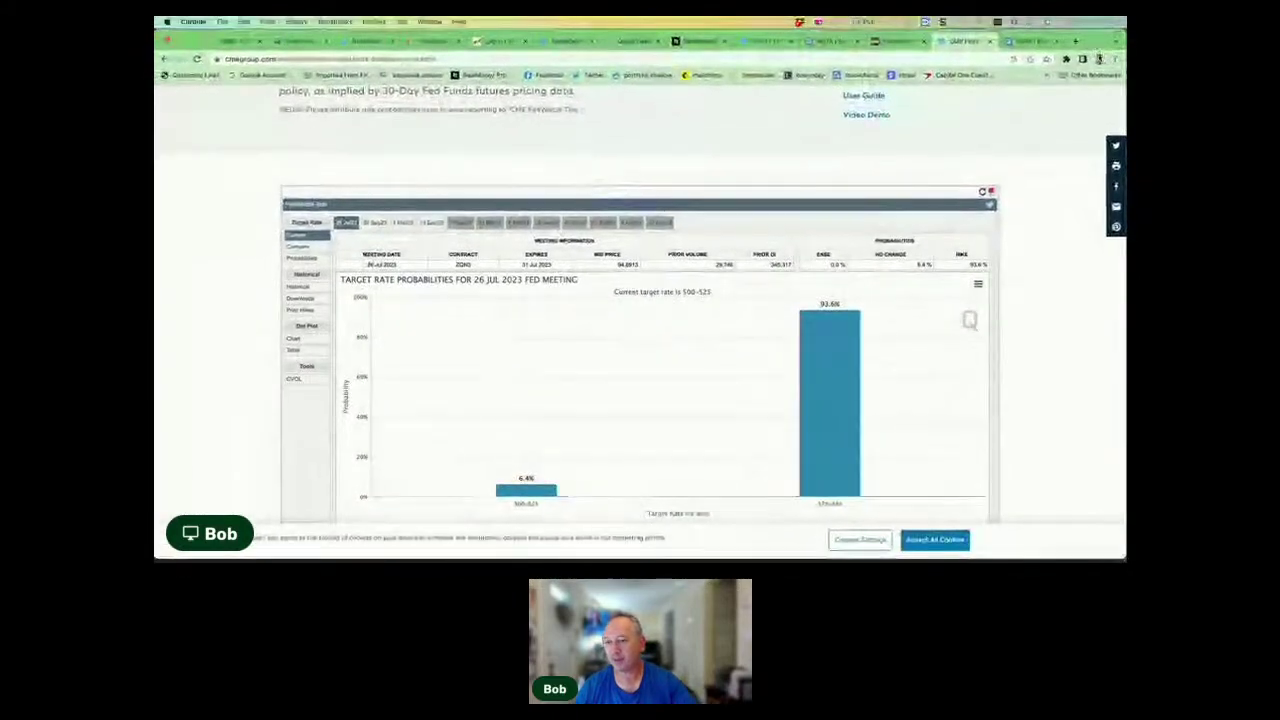
Check the 20 Sep 2023 meeting odds, then the 1 Nov 2023 odds (47.3% for 525-550).
{"action": "scroll", "coordinate": [1040, 314], "scroll_direction": "down", "scroll_amount": 3}
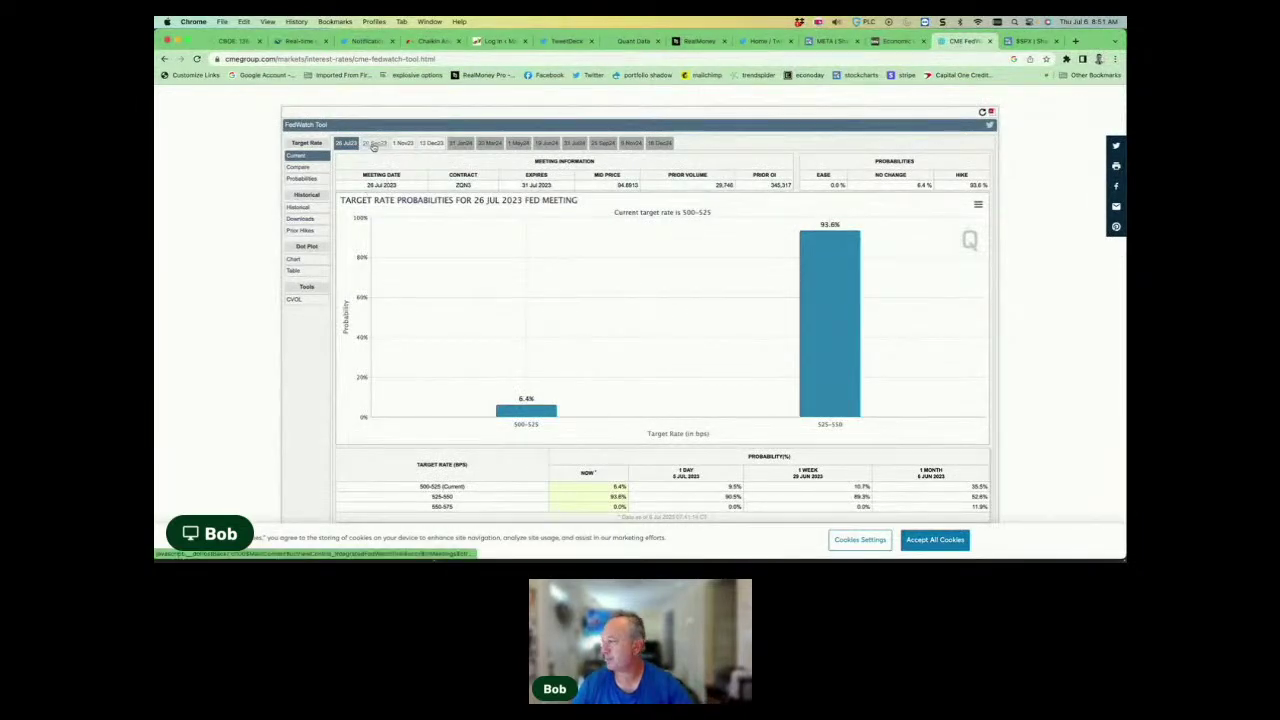
{"action": "left_click", "coordinate": [373, 146]}
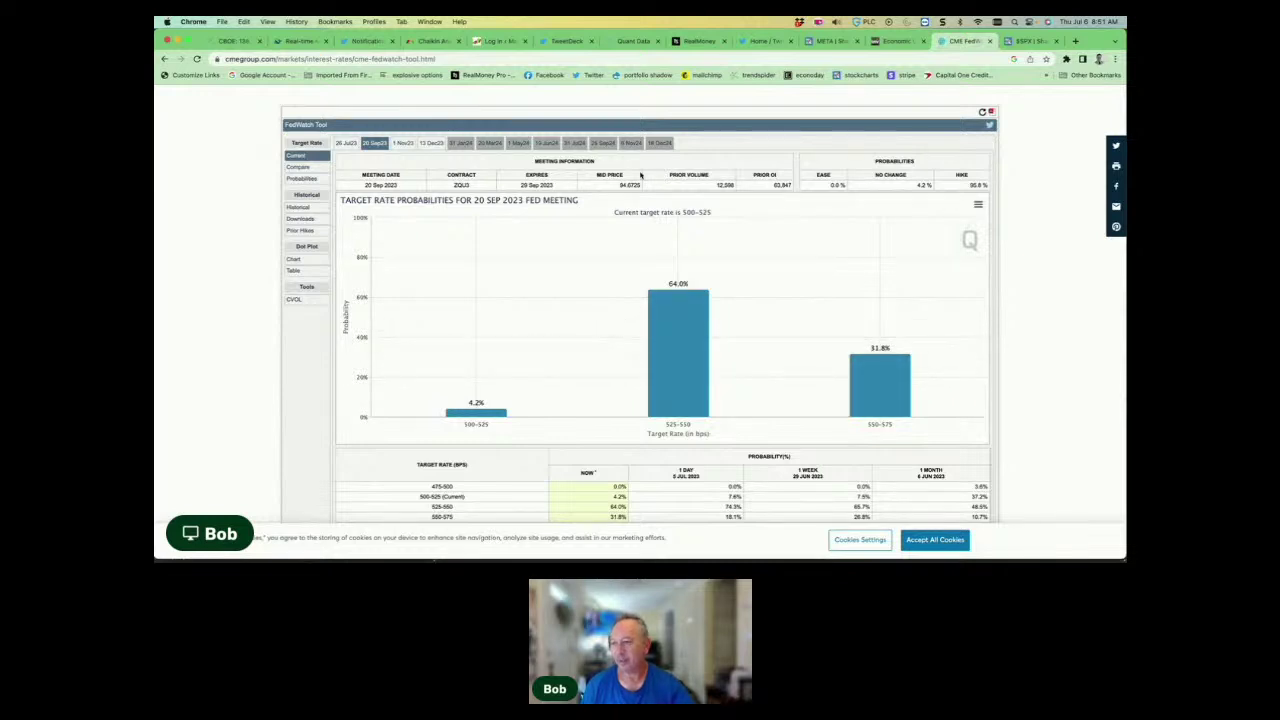
{"action": "left_click", "coordinate": [403, 143]}
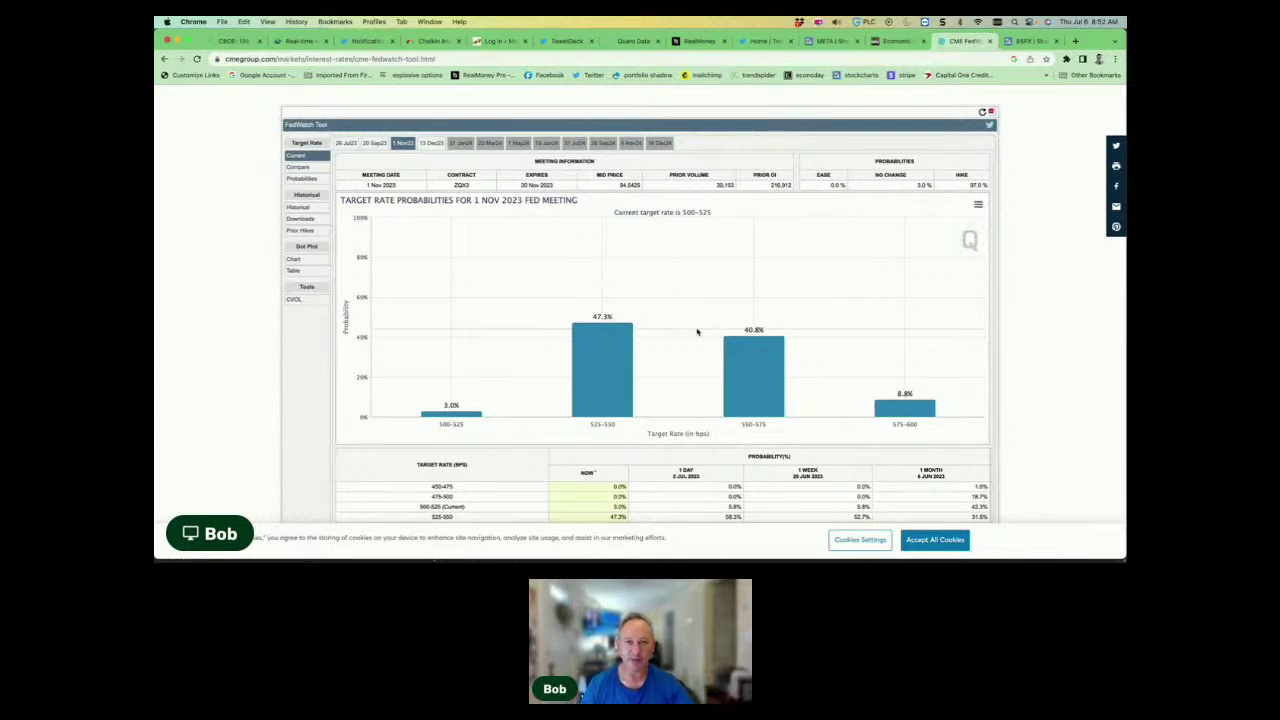
Check the 13 Dec 2023 meeting odds, then the 19 Jun 2024 odds (34.2% for 500-525).
{"action": "left_click", "coordinate": [431, 143]}
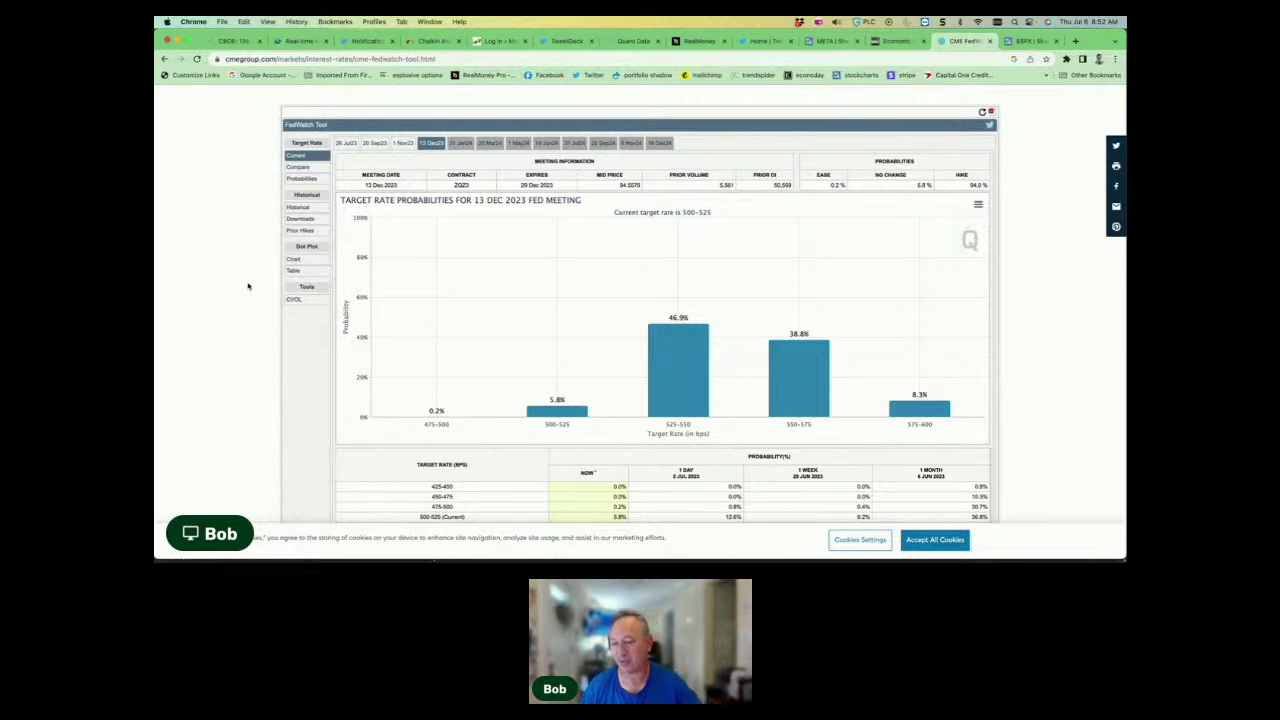
{"action": "left_click", "coordinate": [548, 145]}
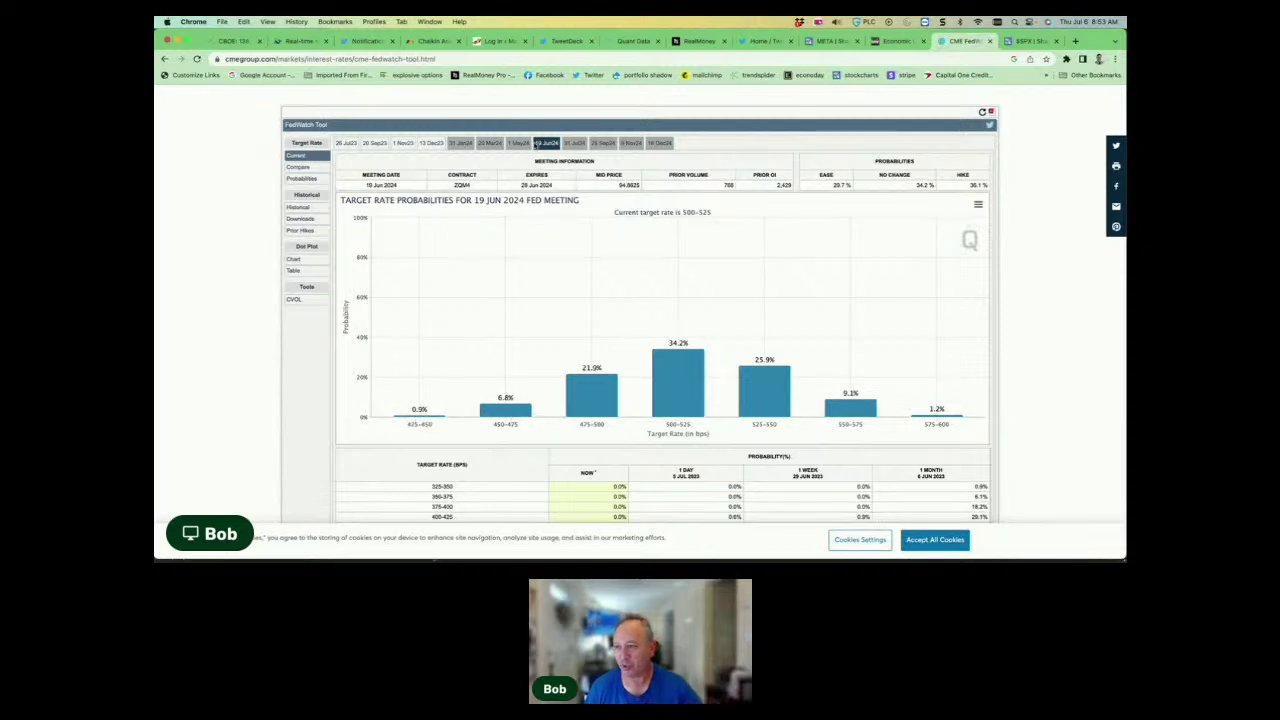
Review the 18 Dec 2024 meeting probabilities, then switch to the $SPX daily StockCharts page.
{"action": "left_click", "coordinate": [659, 143]}
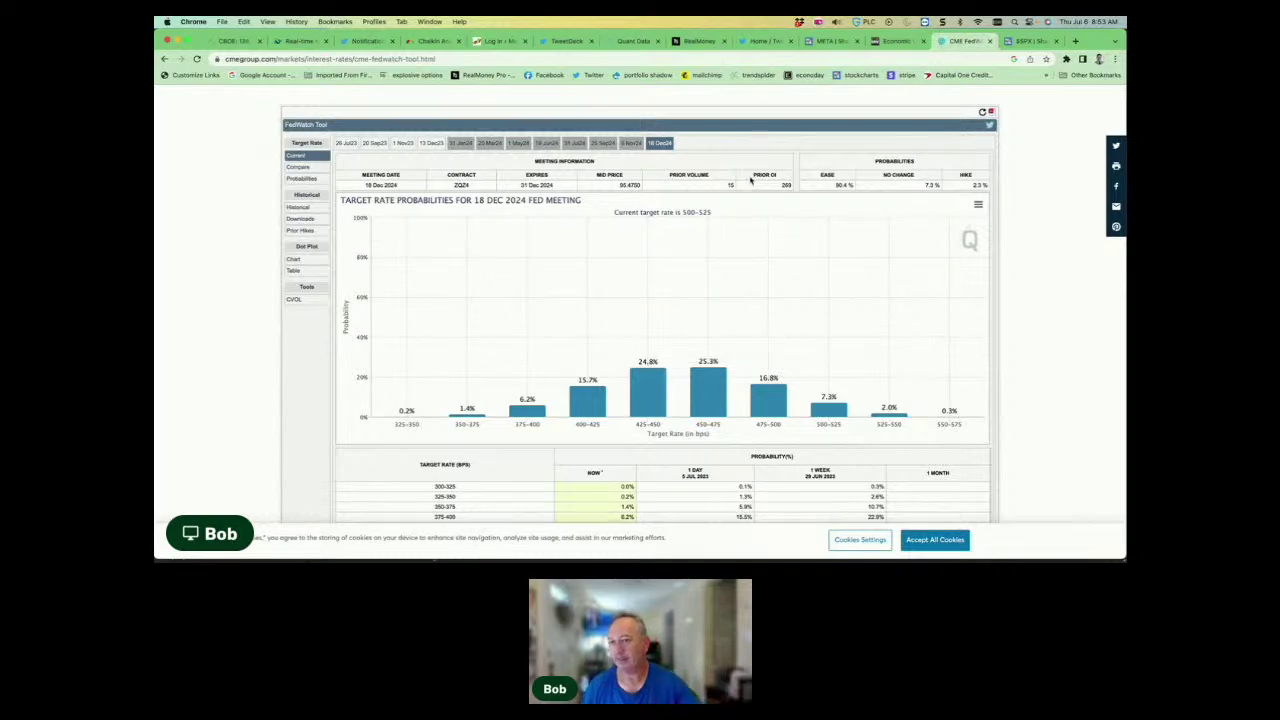
{"action": "left_click", "coordinate": [1020, 42]}
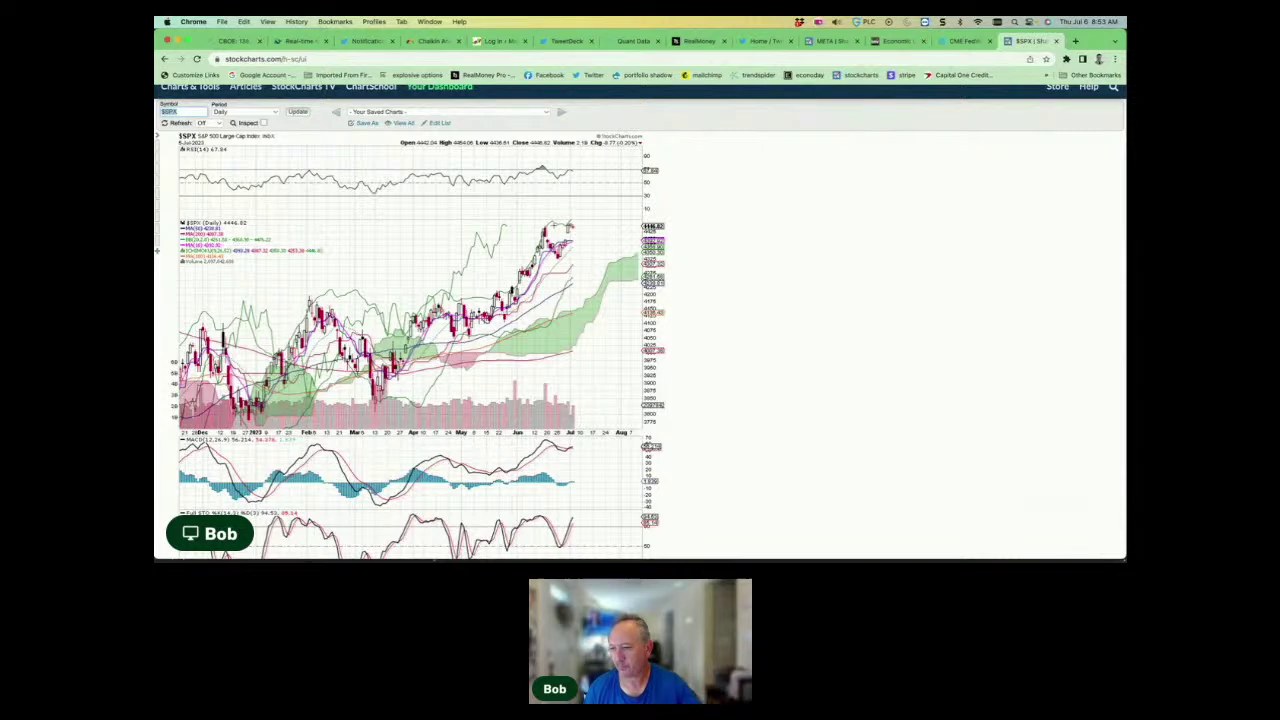
Enable Inspect on the $SPX daily chart to read candle values such as the 4446.82 close.
{"action": "left_click", "coordinate": [263, 122]}
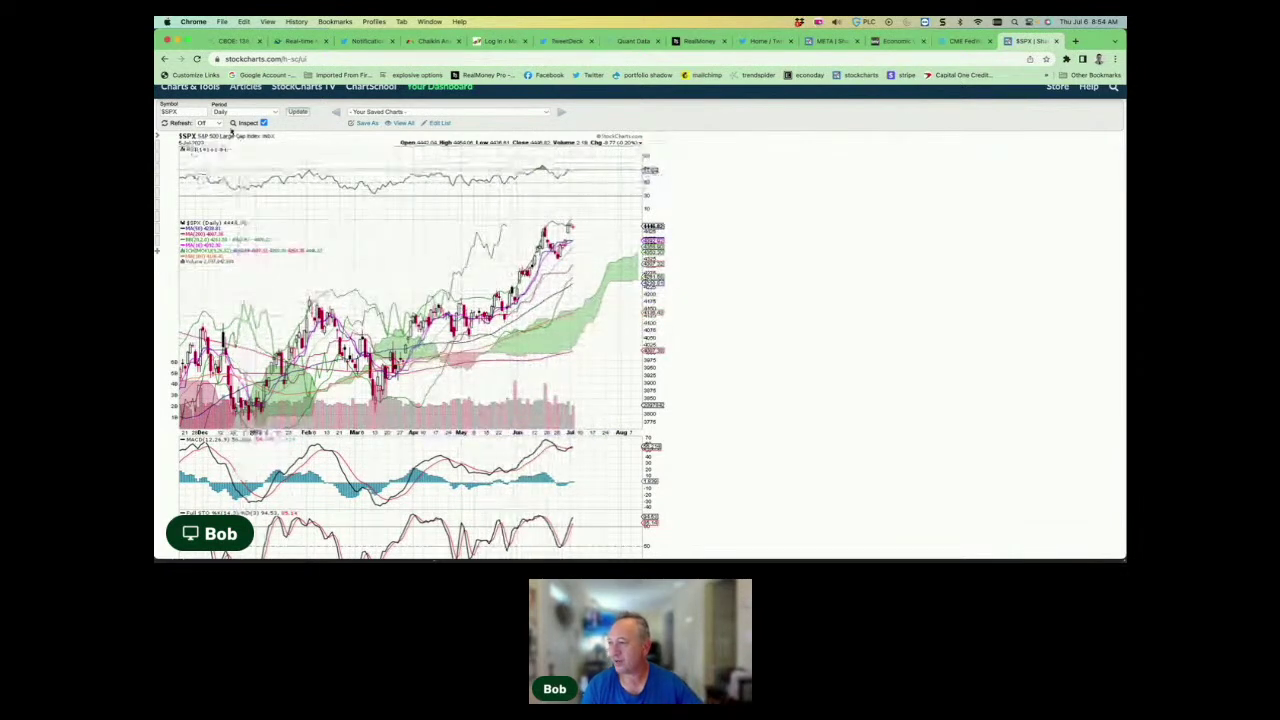
Scroll down the $SPX chart page to view the June–July trend lines.
{"action": "scroll", "coordinate": [165, 305], "scroll_direction": "down", "scroll_amount": 2}
{"action": "scroll", "coordinate": [165, 305], "scroll_direction": "down", "scroll_amount": 3}
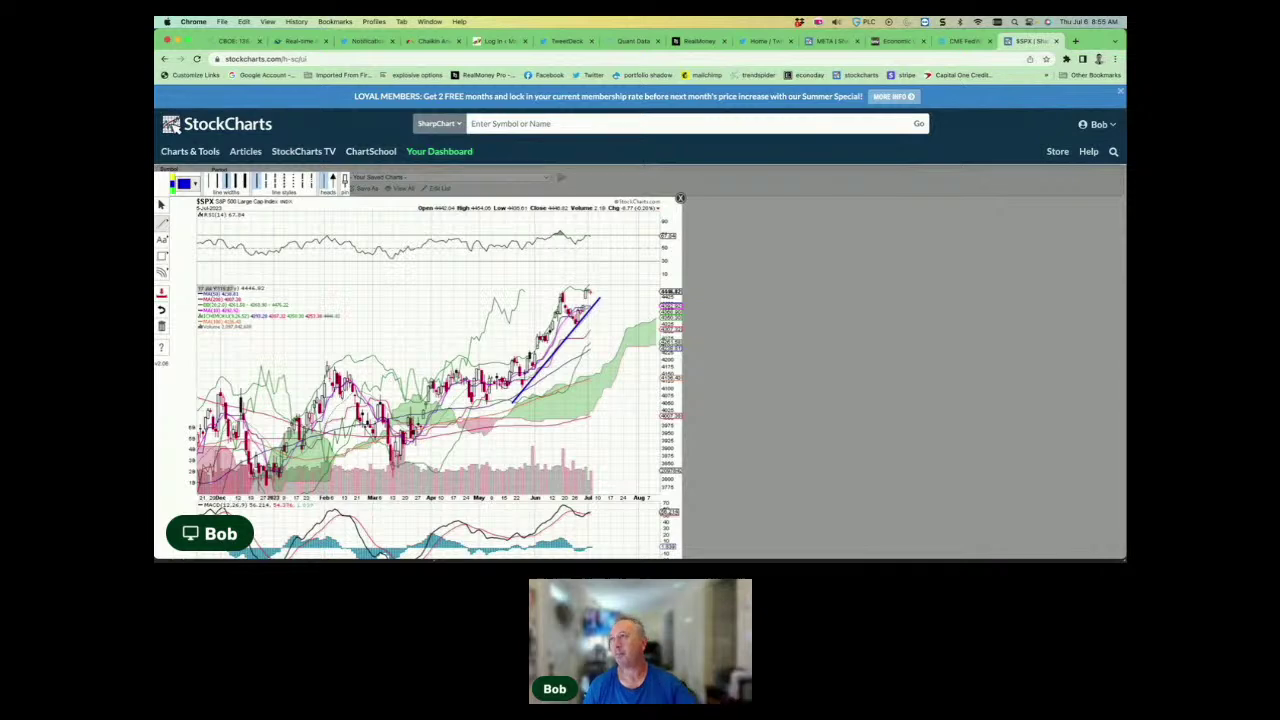
Switch to the thinkorswim /ES and VIX futures charts, then return to the window overview.
{"action": "key", "text": "ctrl+Up"}
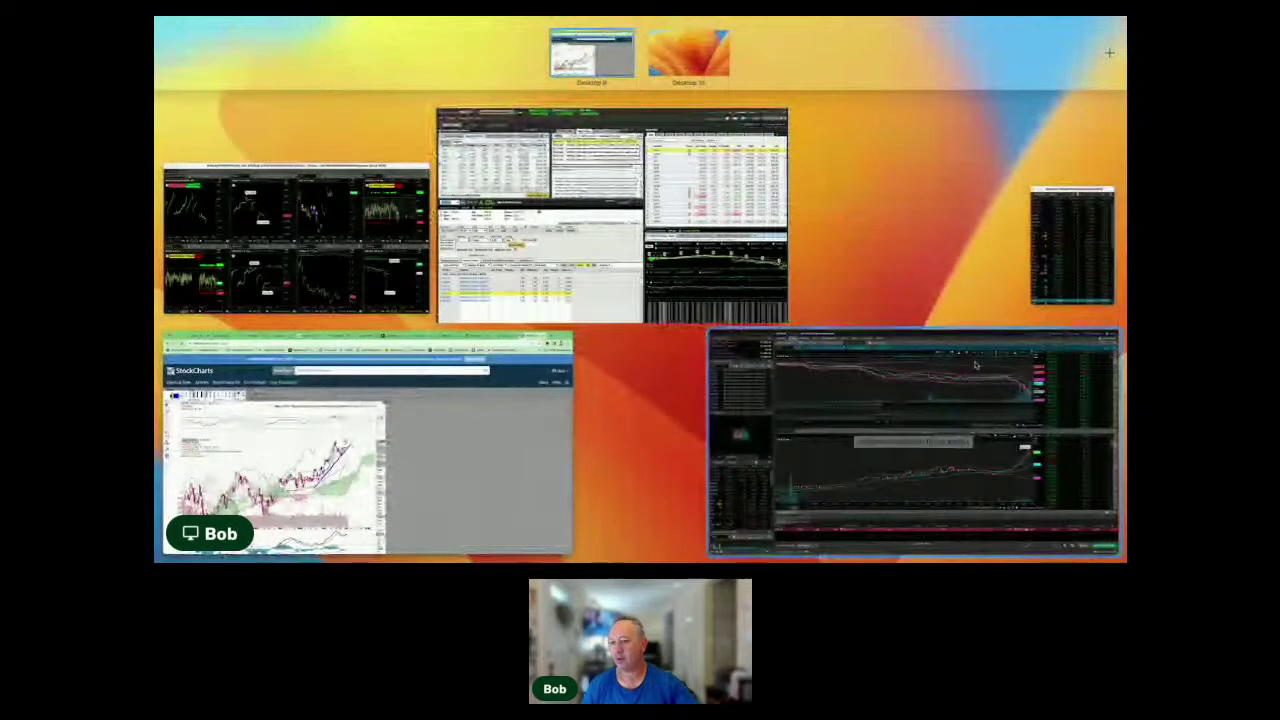
{"action": "left_click", "coordinate": [914, 440]}
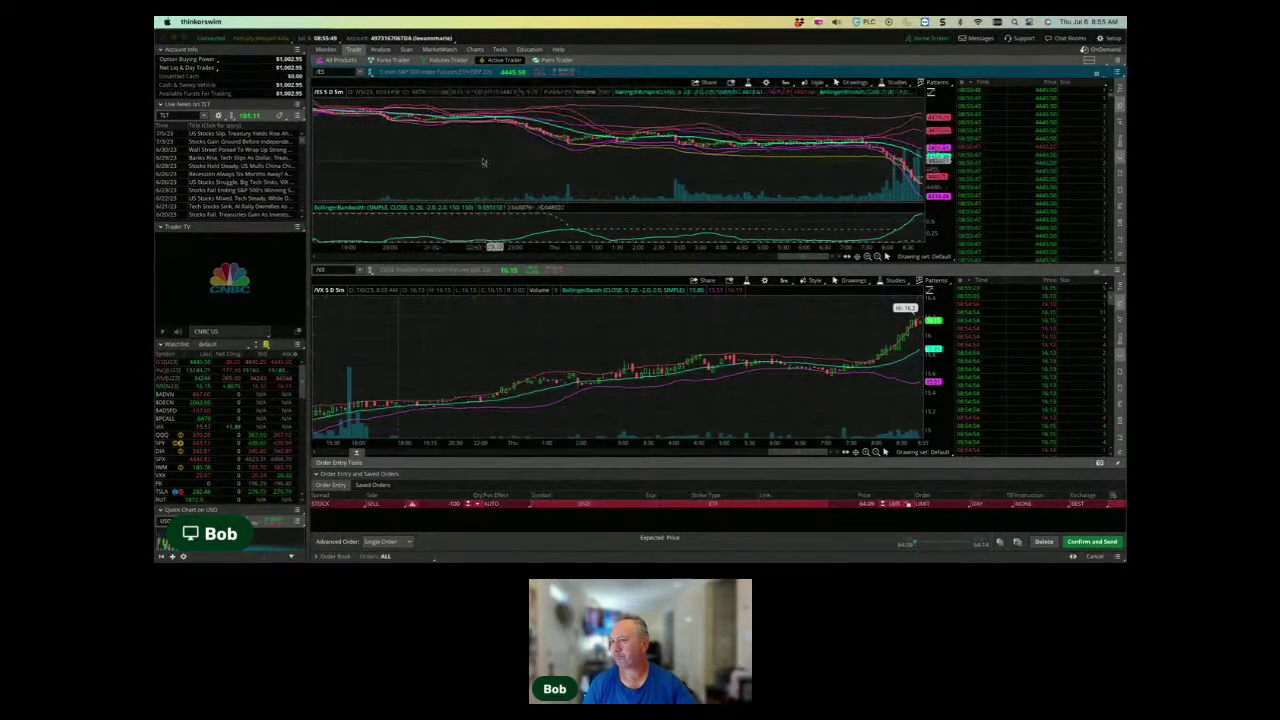
{"action": "key", "text": "ctrl+Up"}
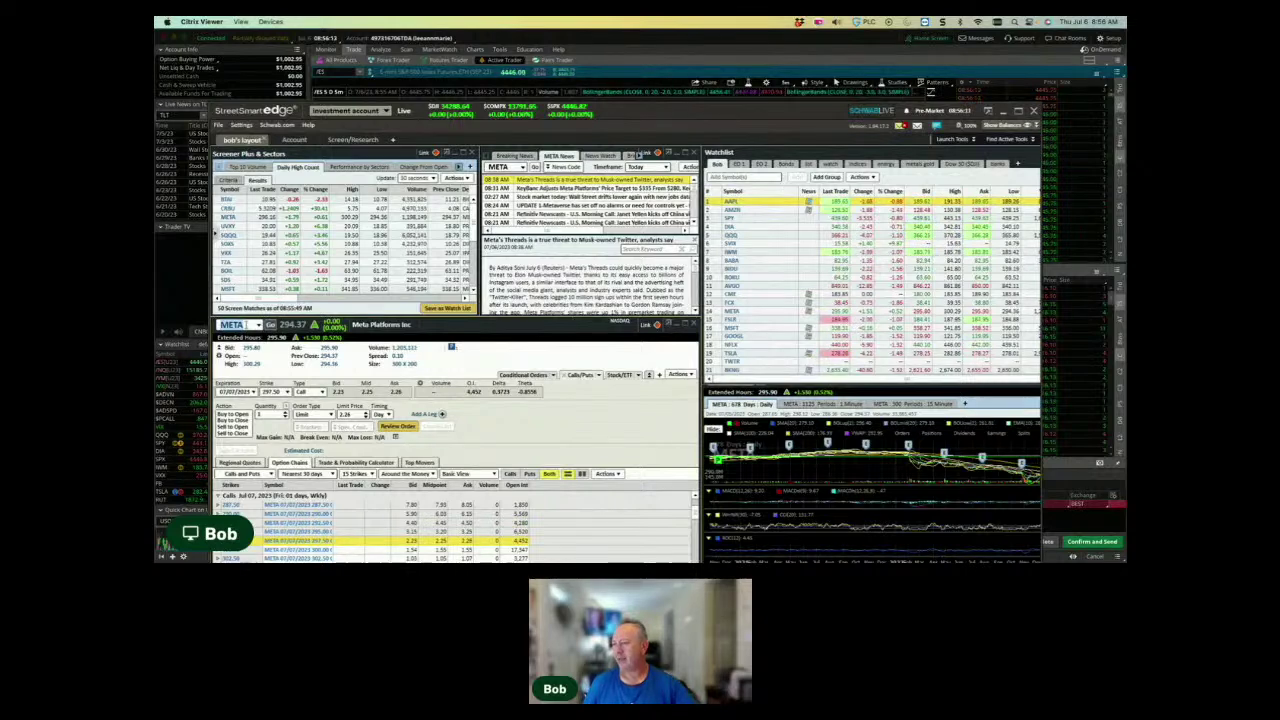
Enter UPST in the trade panel's symbol box to load Upstart's quote and option chain.
{"action": "left_click", "coordinate": [232, 325]}
{"action": "type", "text": "UPST"}
{"action": "key", "text": "Return"}
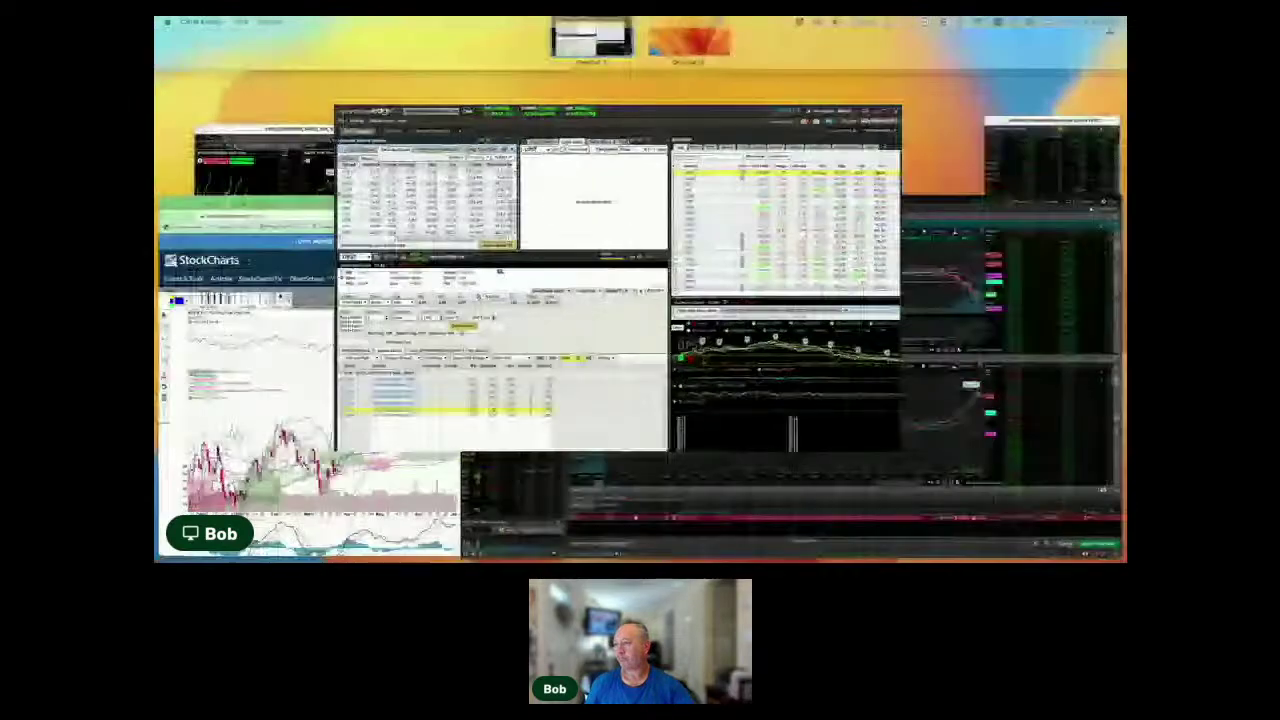
Bring the thinkorswim eight-chart grid with $VOLD, $ADD, VIX and $TICK to the front.
{"action": "mouse_move", "coordinate": [1124, 18]}
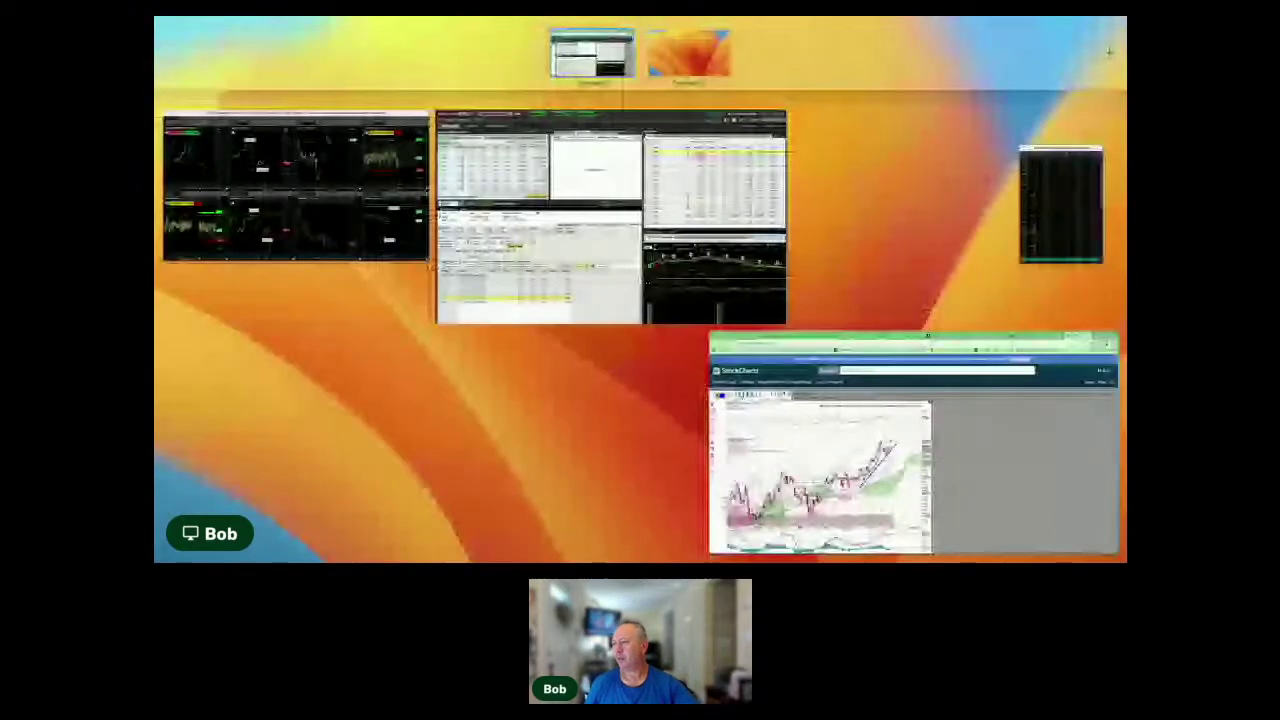
{"action": "left_click", "coordinate": [294, 186]}
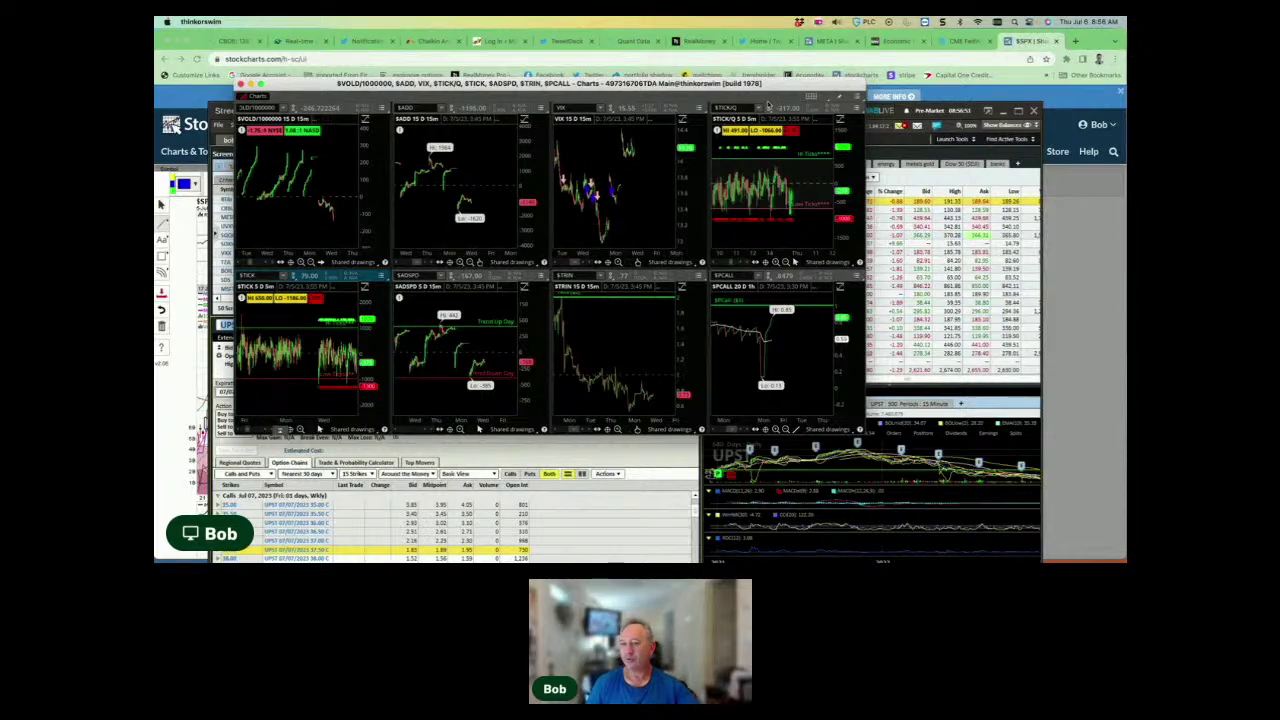
Bring the StreetSmart Edge window with the UPST quote and watchlist back in front.
{"action": "left_click", "coordinate": [884, 141]}
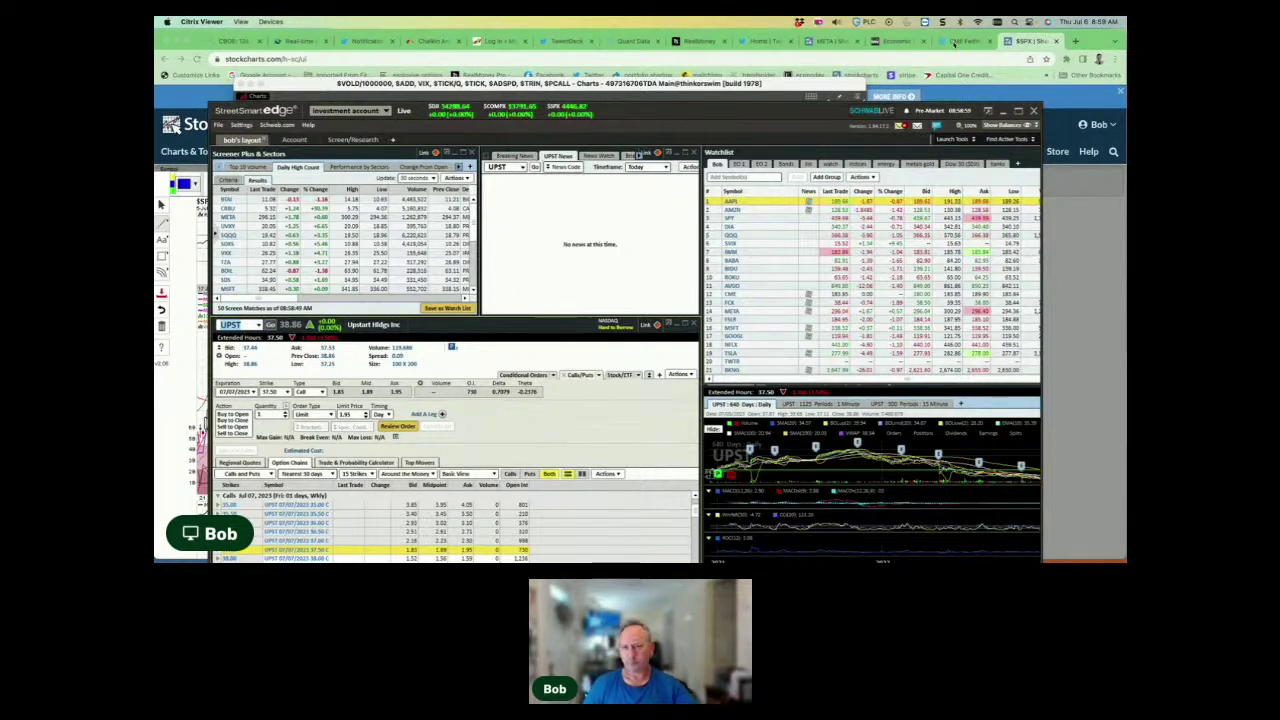
Switch to the Investing.com economic calendar and scroll through today's ADP, jobless claims and ISM releases.
{"action": "left_click", "coordinate": [893, 41]}
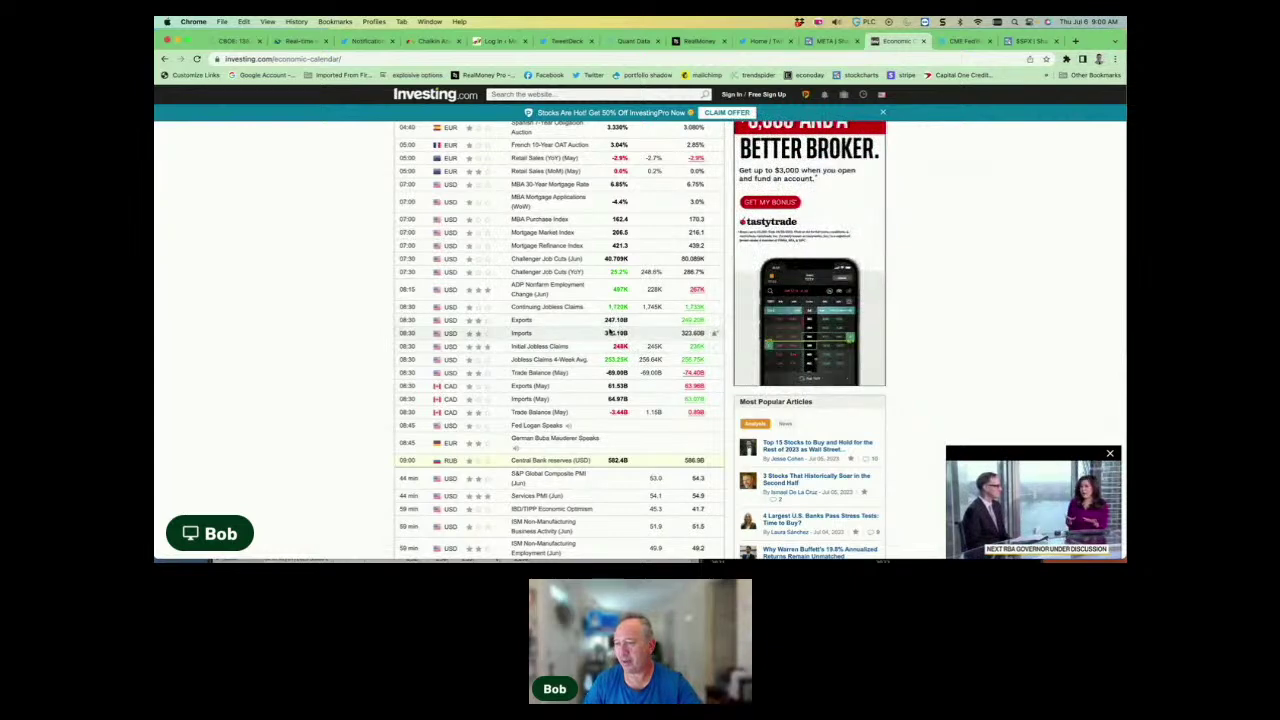
{"action": "scroll", "coordinate": [608, 332], "scroll_direction": "up", "scroll_amount": 2}
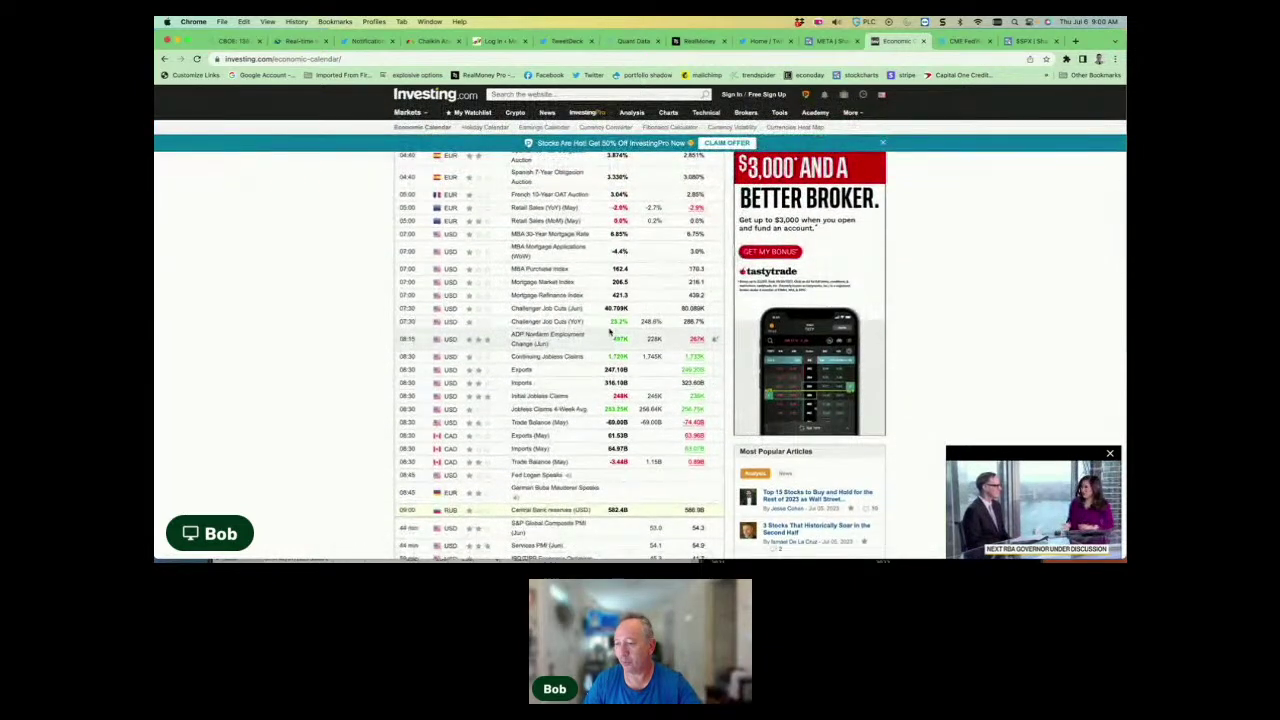
{"action": "scroll", "coordinate": [610, 333], "scroll_direction": "up", "scroll_amount": 3}
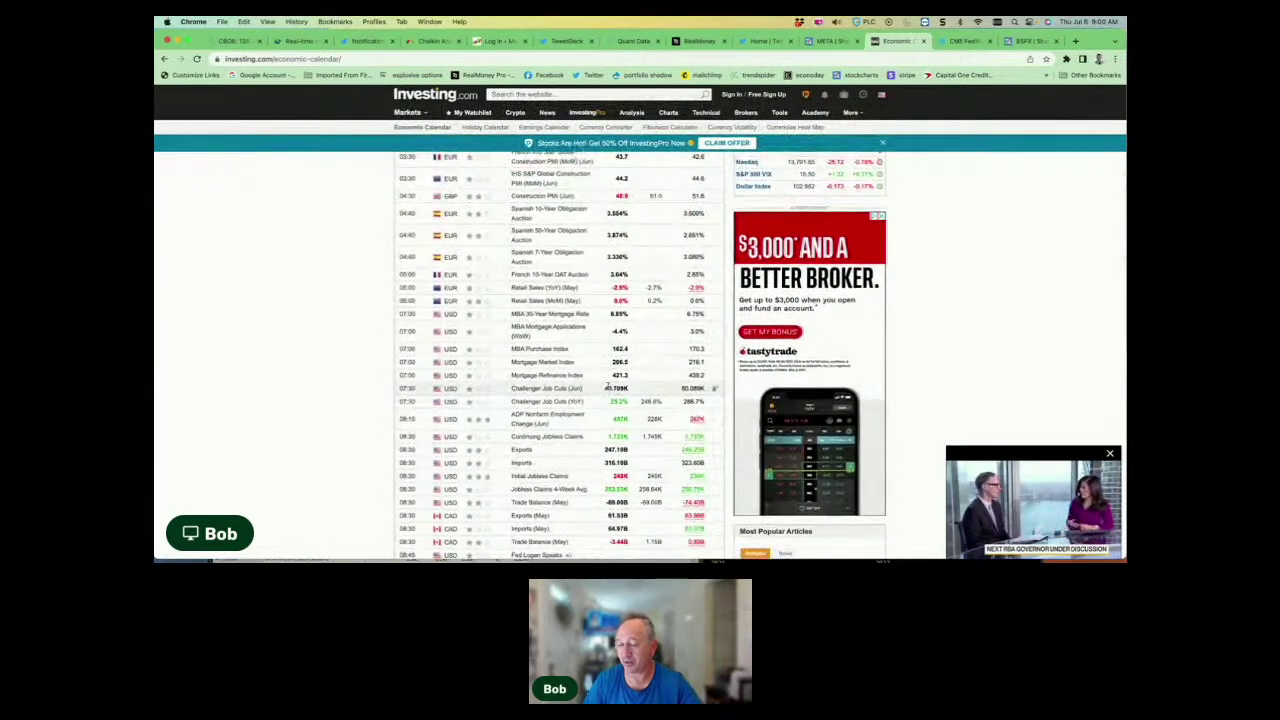
{"action": "scroll", "coordinate": [607, 395], "scroll_direction": "down", "scroll_amount": 5}
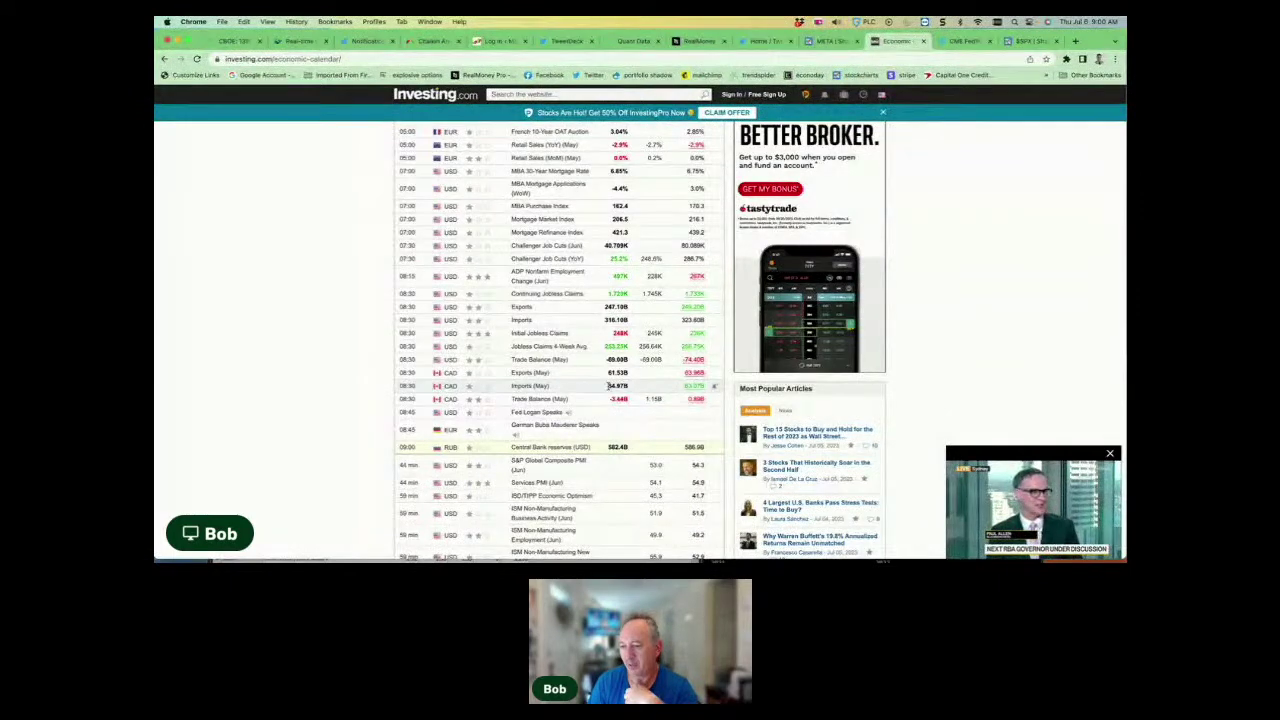
{"action": "scroll", "coordinate": [607, 388], "scroll_direction": "down", "scroll_amount": 4}
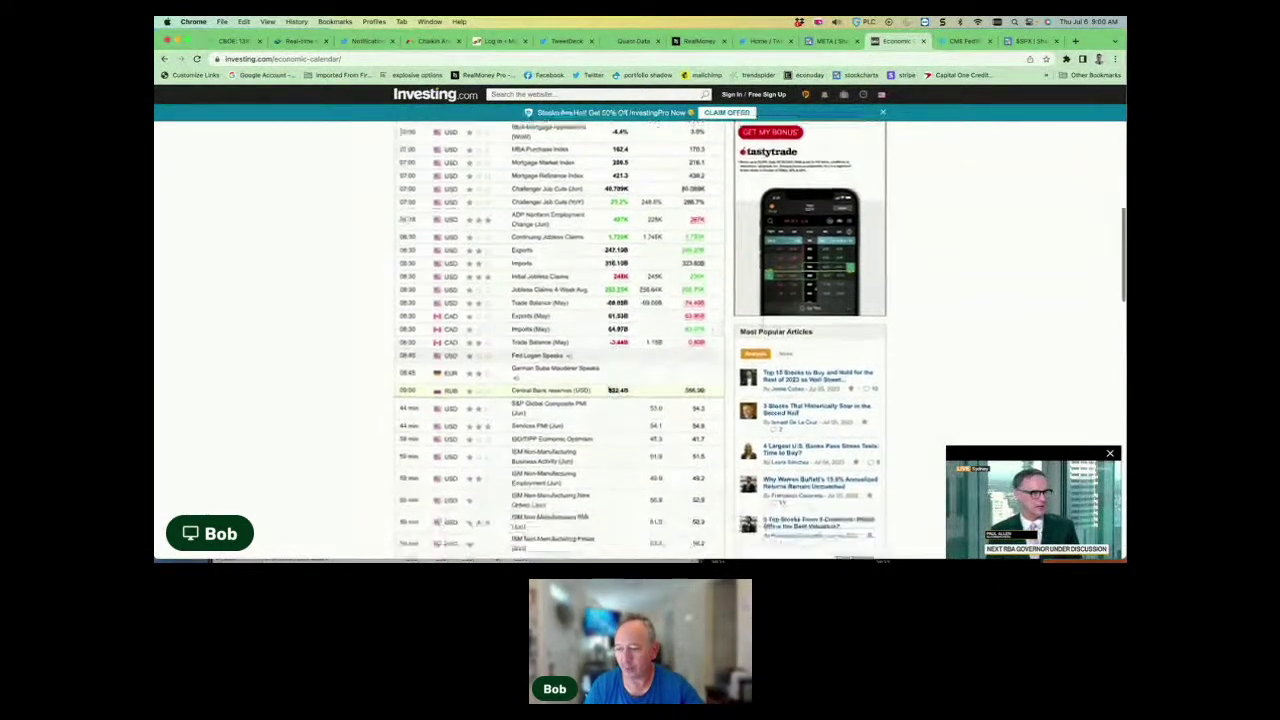
{"action": "scroll", "coordinate": [607, 388], "scroll_direction": "down", "scroll_amount": 2}
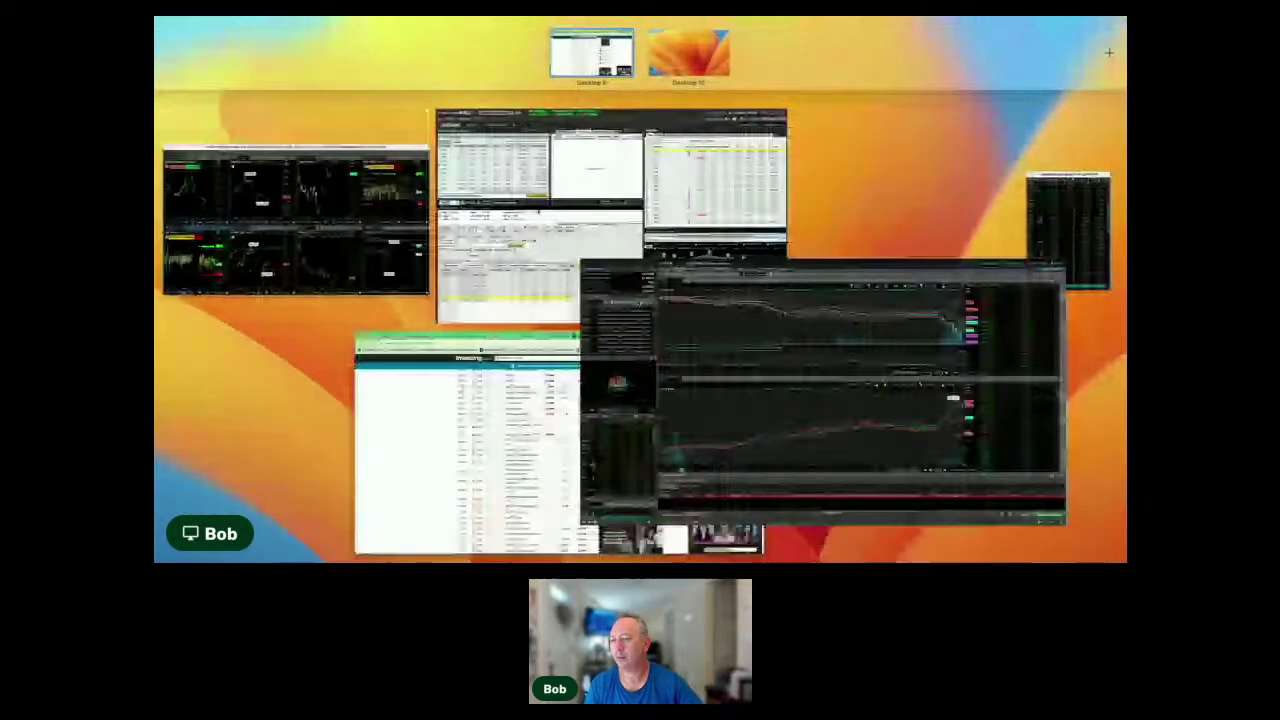
Bring up the thinkorswim window with the /ES and /VX five-minute futures charts.
{"action": "left_click", "coordinate": [807, 413]}
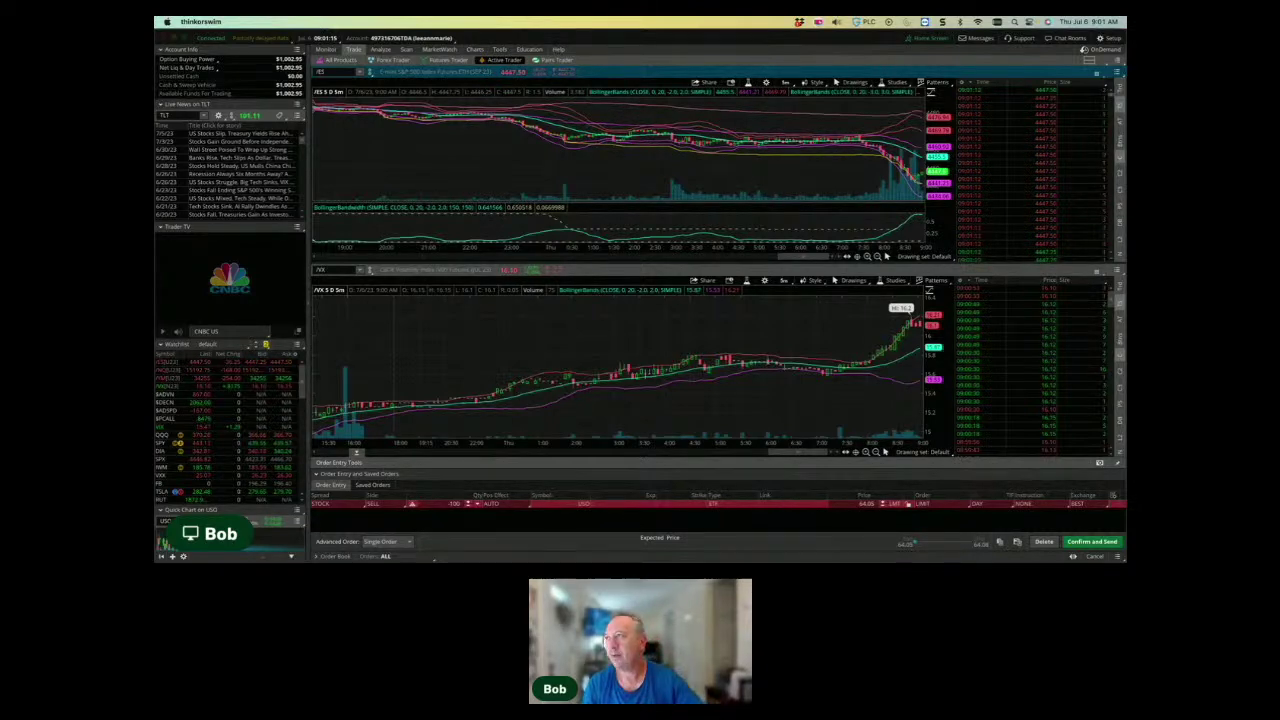
Use Mission Control (ctrl+Up) to bring the eight-chart market internals grid to the front.
{"action": "key", "text": "ctrl+Up"}
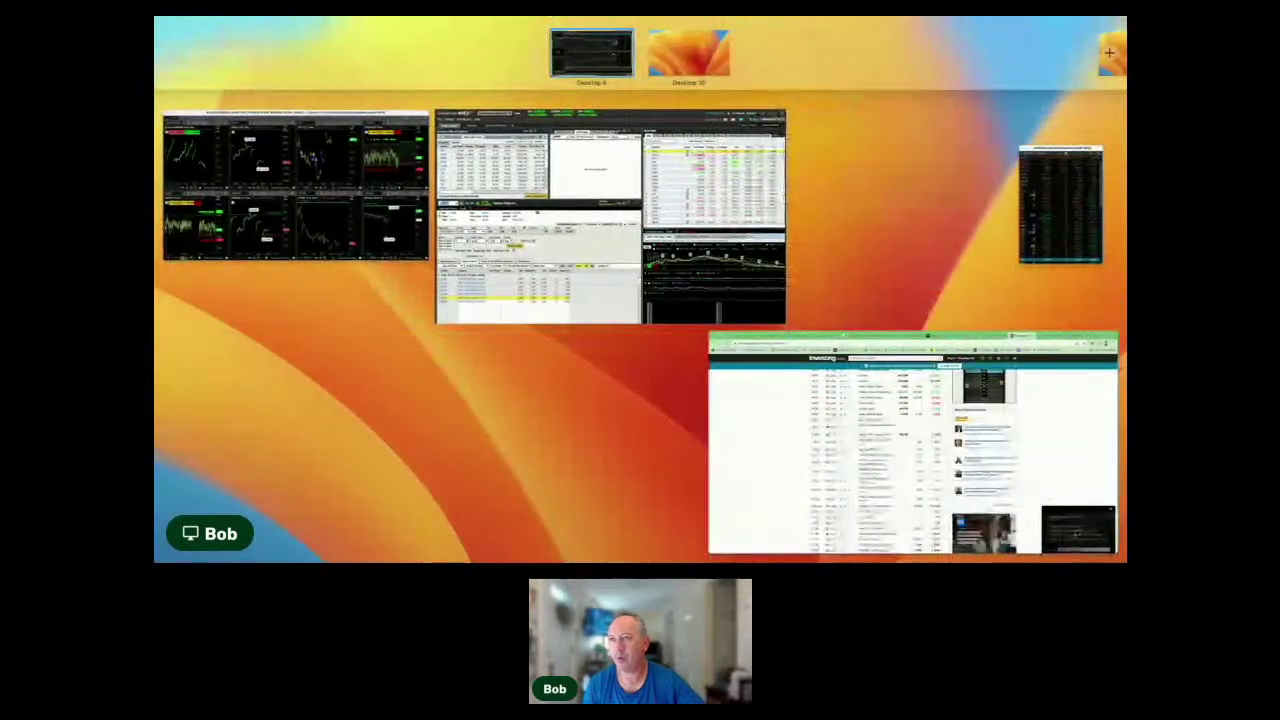
{"action": "key", "text": "ctrl+Up"}
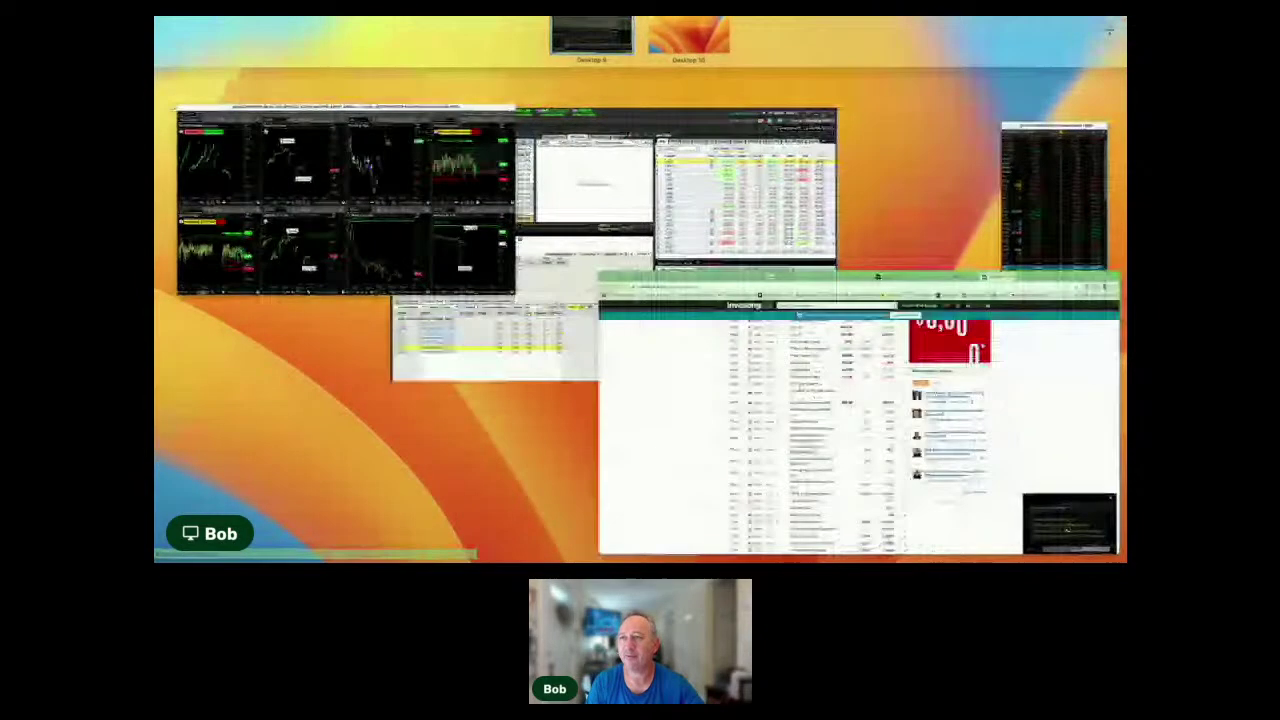